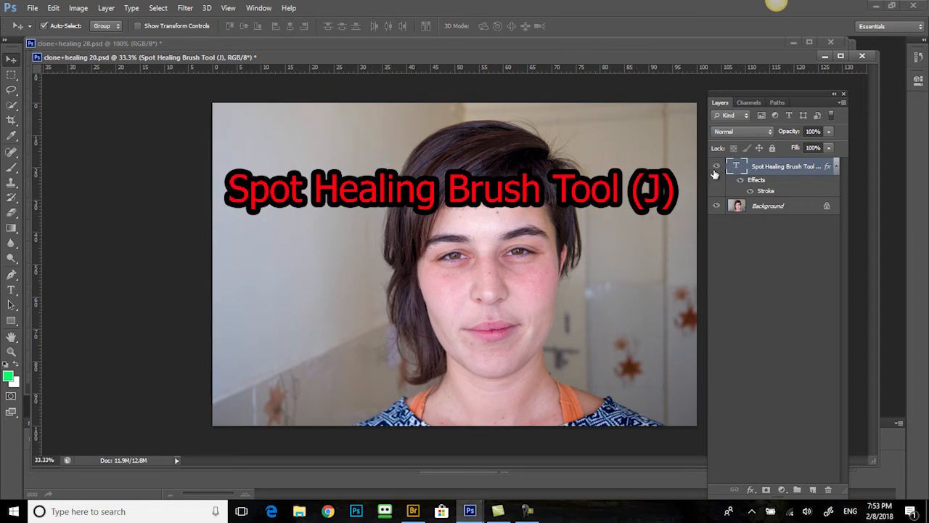
Hide the Spot Healing Brush Tool text layer and make the Background layer active.
left_click(717, 167)
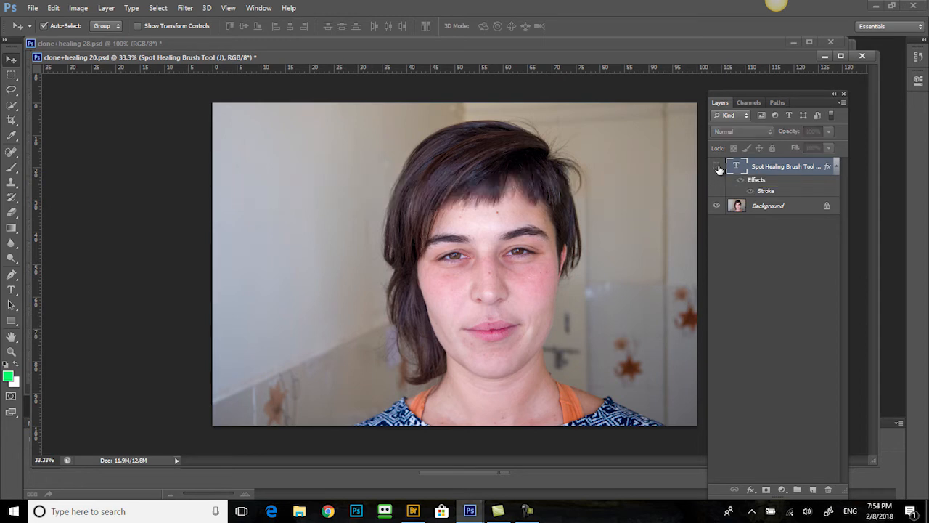
left_click(718, 167)
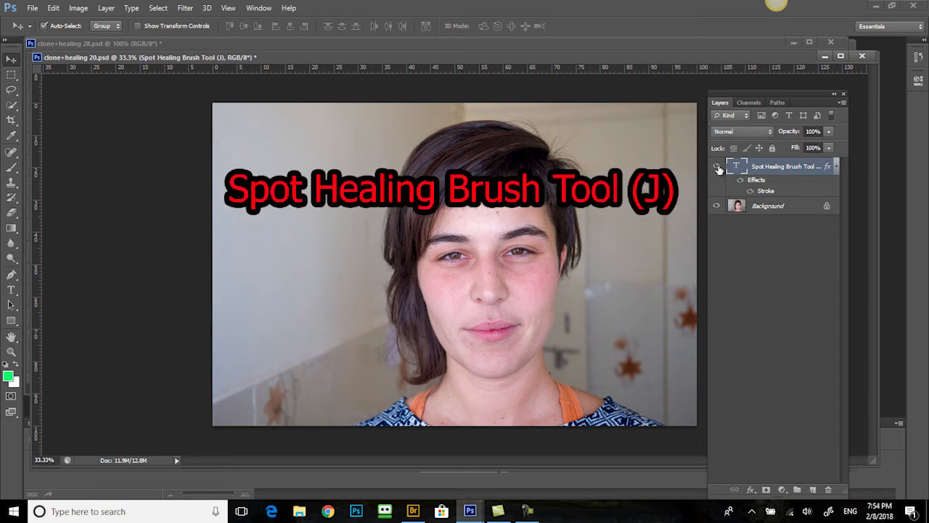
left_click(717, 167)
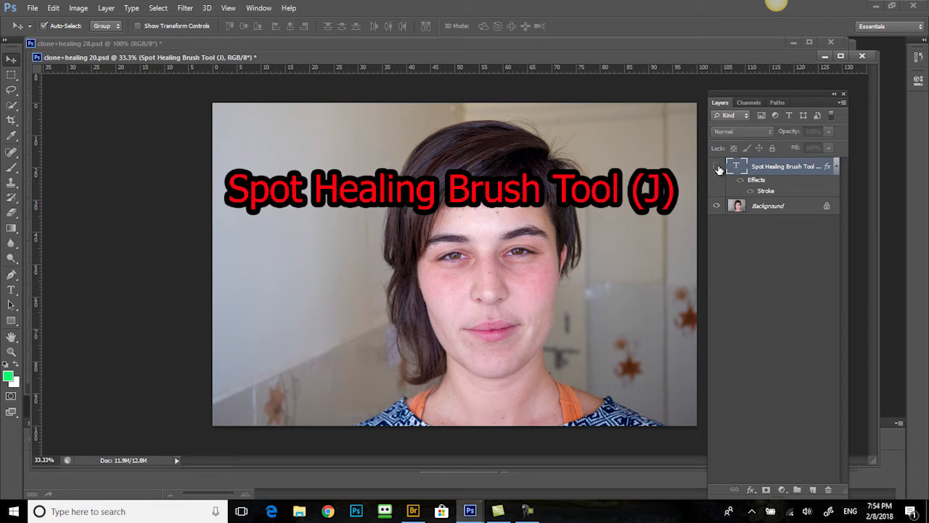
left_click(765, 210)
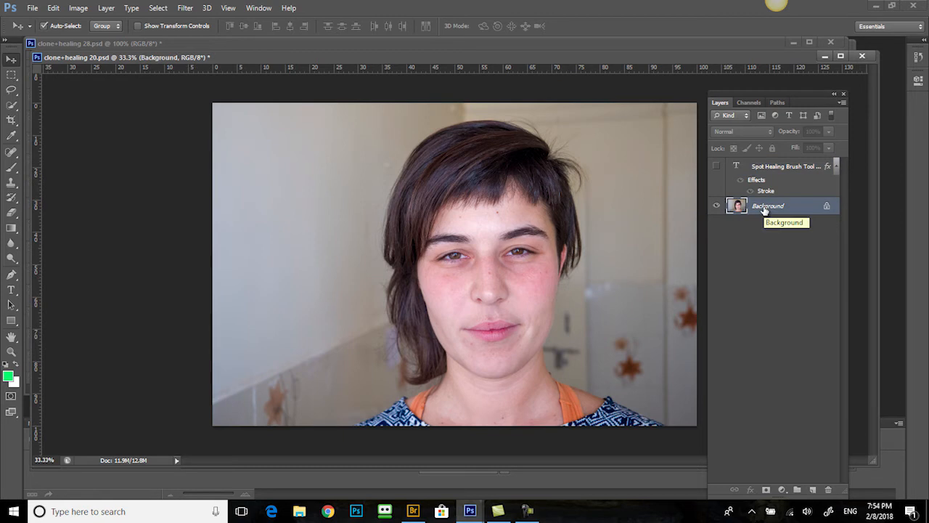
Activate the Spot Healing Brush Tool for retouching the skin around the nose and cheeks.
key("ctrl+plus")
key("ctrl+plus")
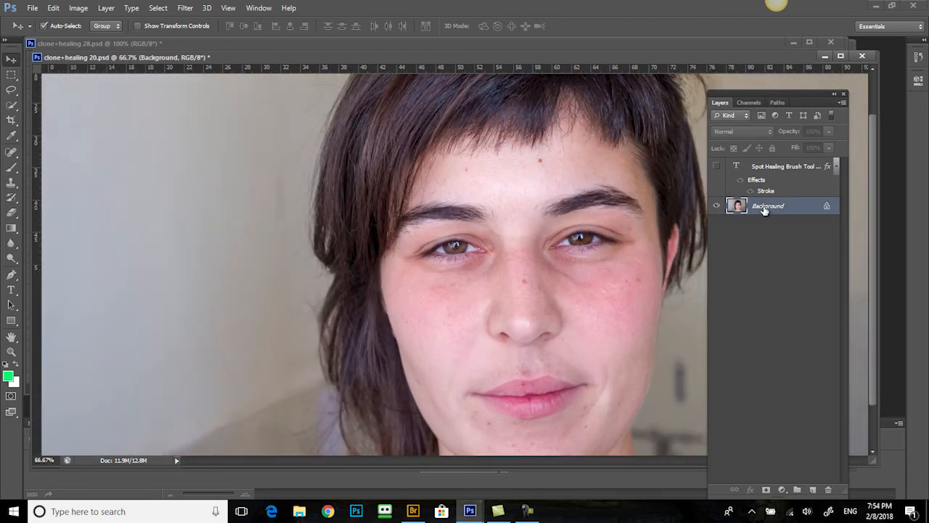
key("ctrl+plus")
key("ctrl+plus")
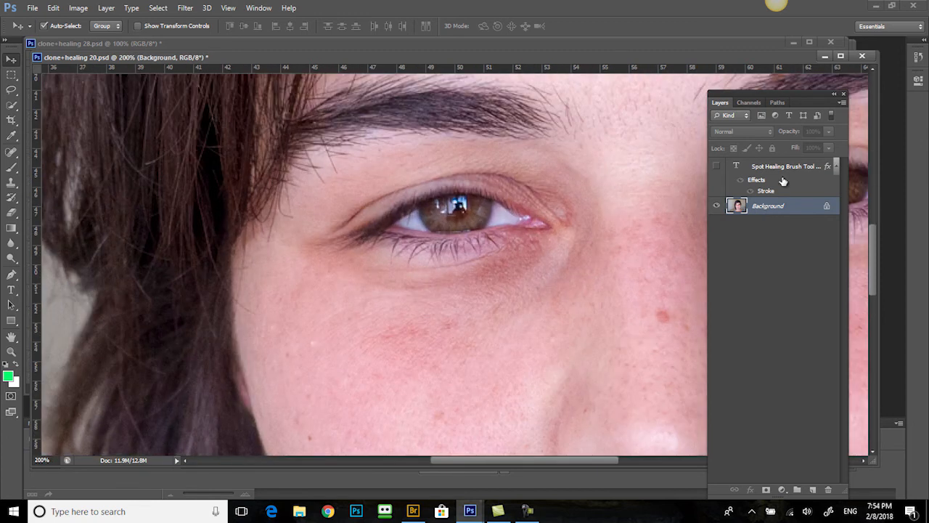
key("h")
left_click_drag(612, 191, 411, 95)
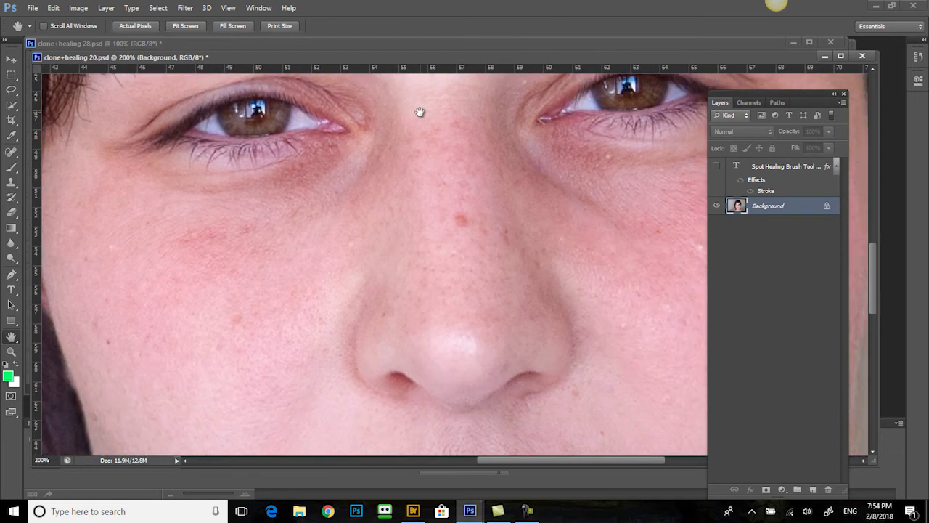
left_click_drag(436, 132, 405, 211)
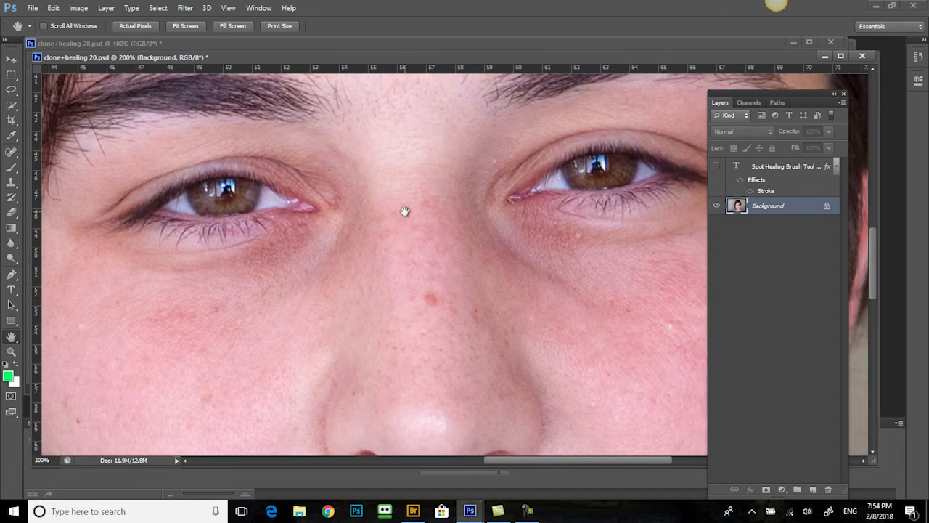
left_click(12, 154)
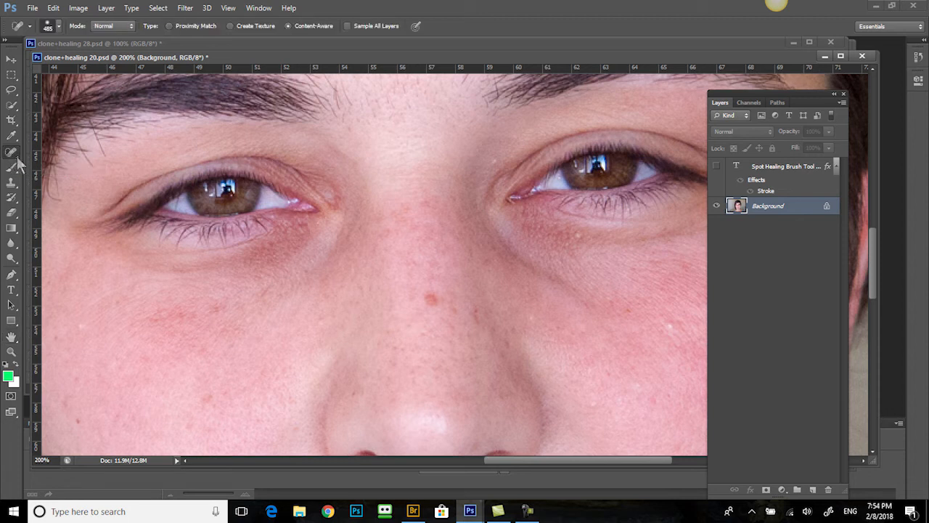
right_click(18, 159)
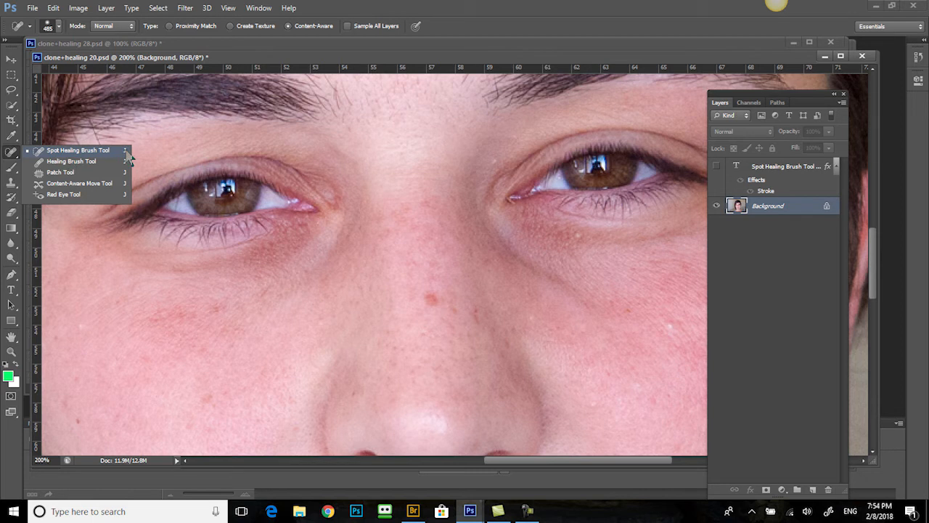
left_click(40, 154)
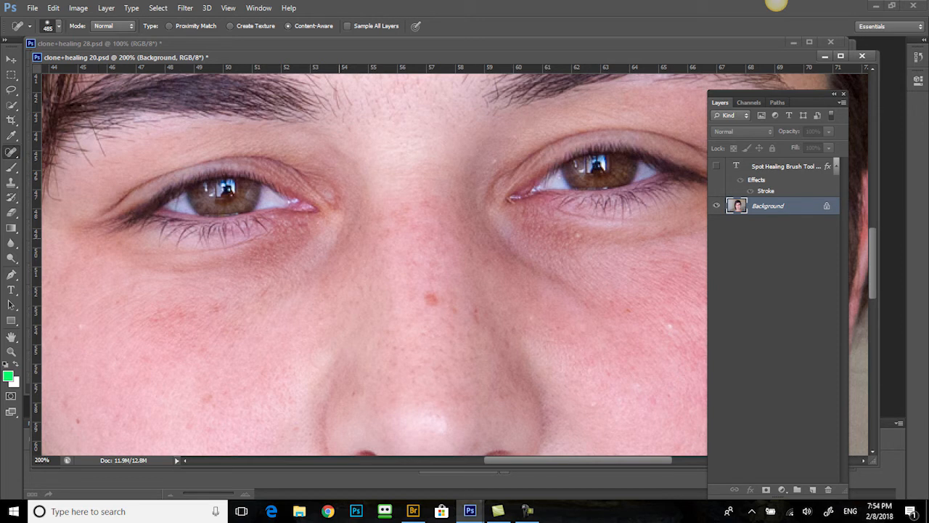
Set the Spot Healing Brush size to 29 px.
key("bracketleft")
key("bracketleft")
key("bracketleft")
key("bracketleft")
left_click(60, 27)
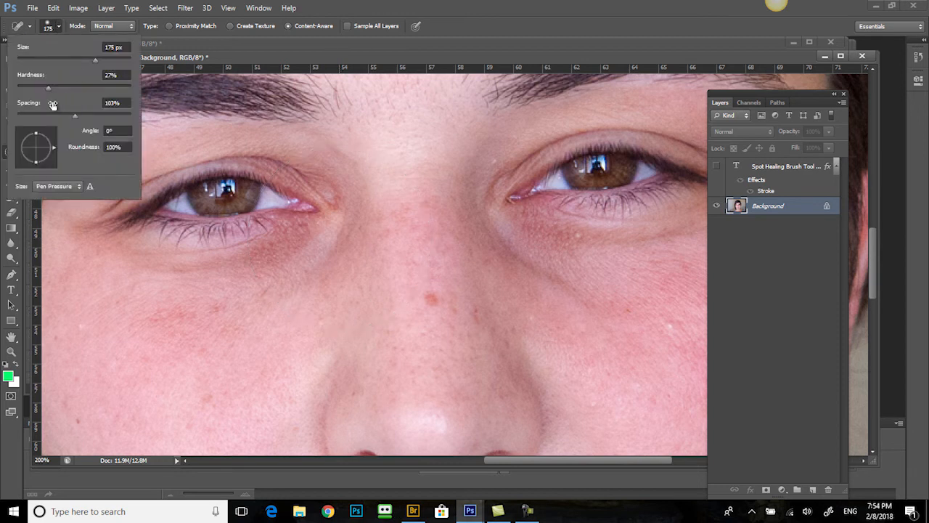
left_click_drag(71, 59, 49, 64)
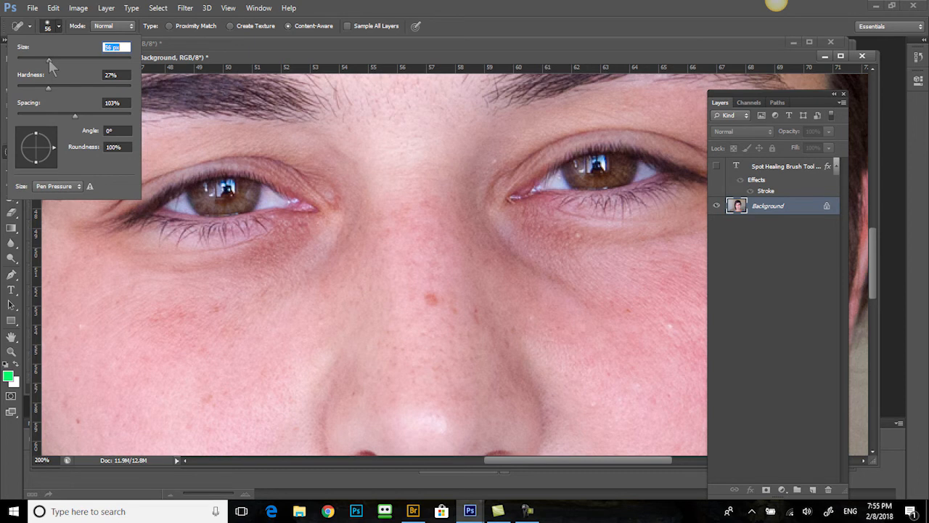
left_click_drag(49, 61, 33, 60)
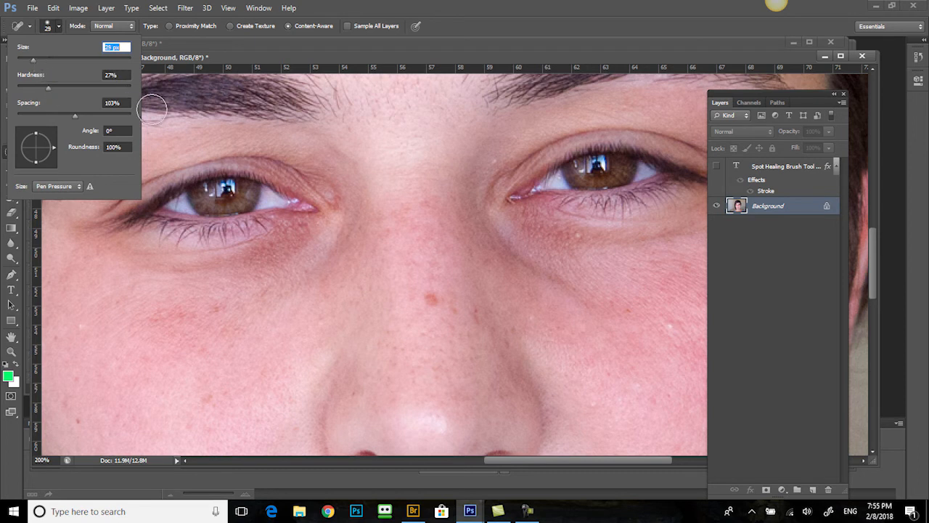
key("Return")
Remove the red spot on the nose bridge and the blemishes on the left-hand cheek.
left_click(433, 299)
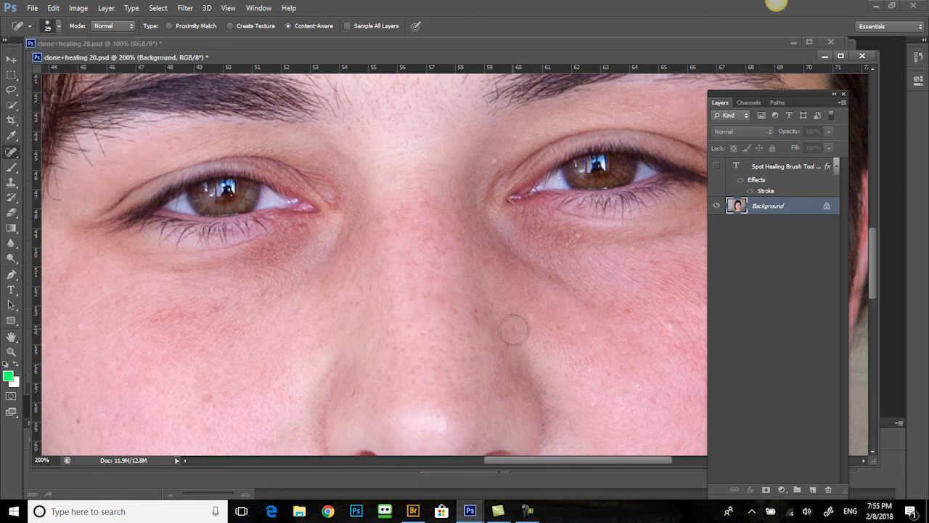
left_click(213, 398)
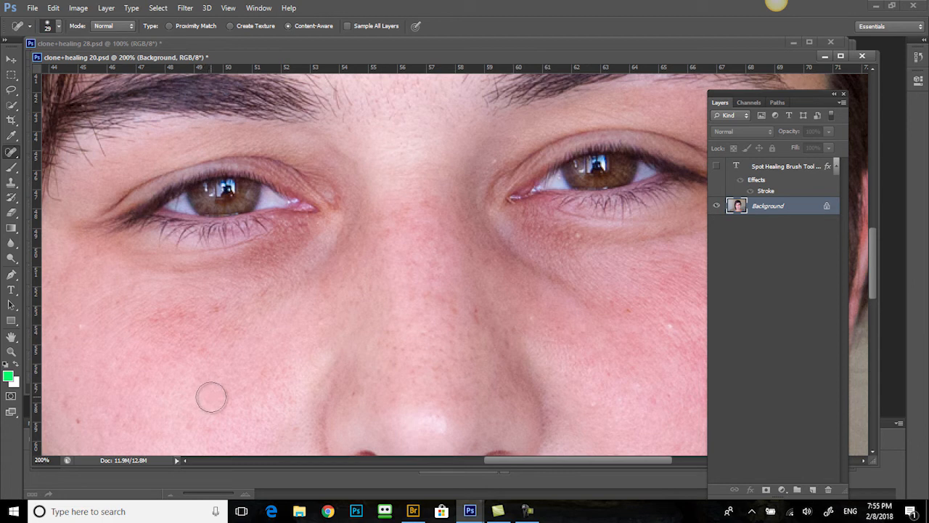
left_click(69, 397)
left_click(77, 415)
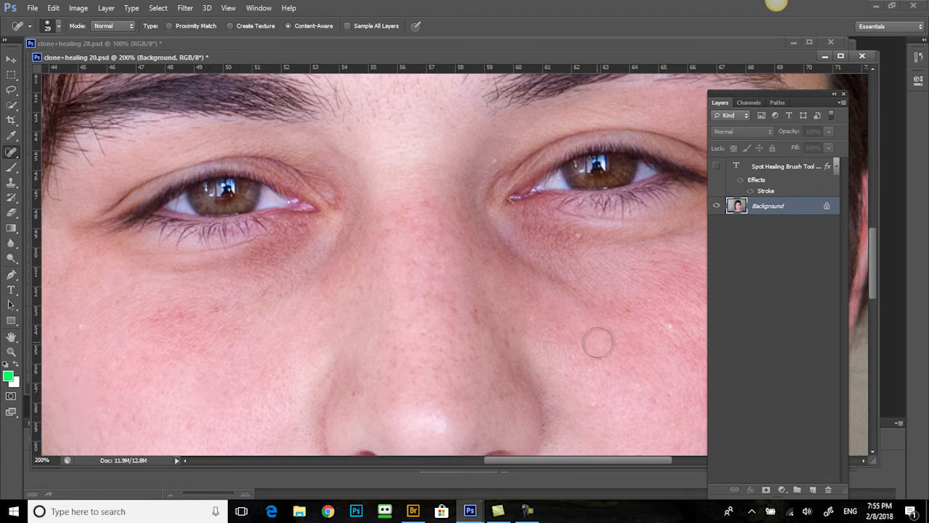
Heal the small spots beside the nostril and between the nose and the upper lip with the Spot Healing Brush.
key("space")
left_click_drag(498, 338, 394, 148)
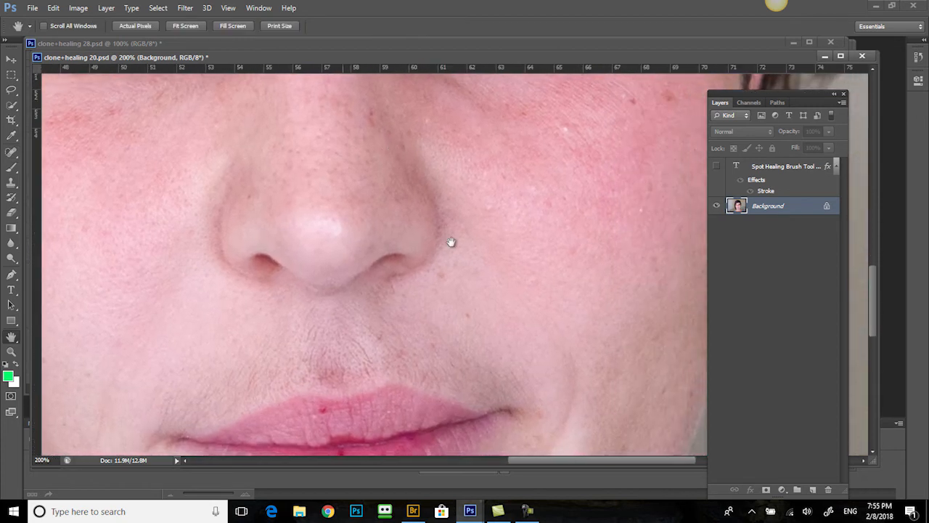
left_click(11, 152)
left_click(439, 279)
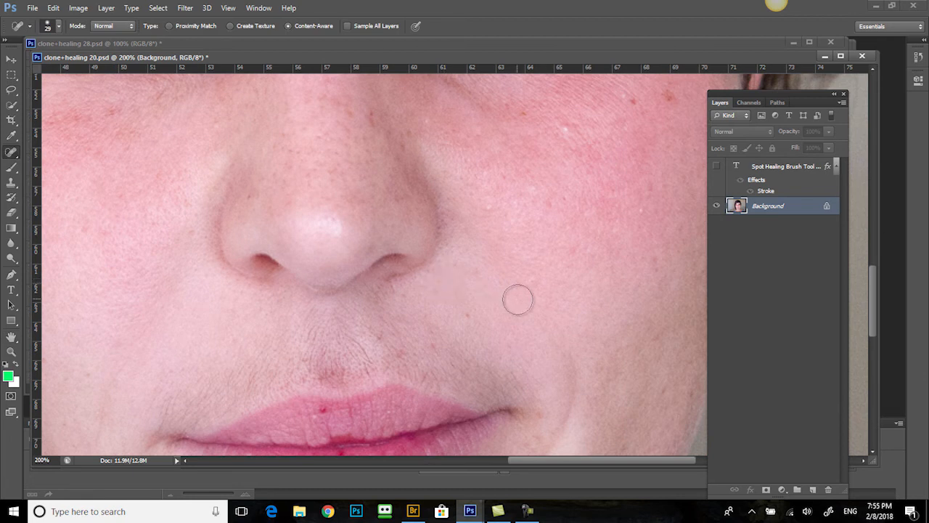
left_click(466, 312)
left_click(378, 377)
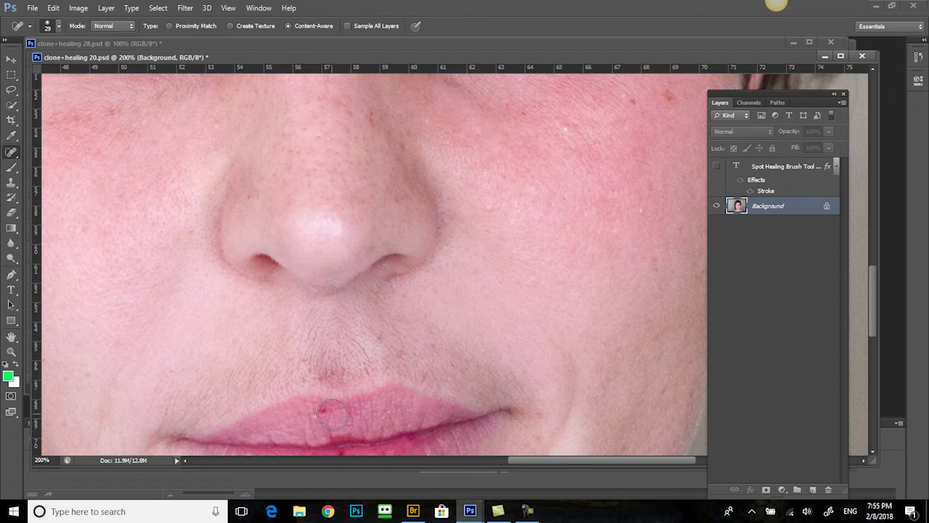
Remove the red dot on the upper lip with a smaller brush and the upper right-hand cheek spots, enlarging the brush to 25 px for the last.
key("bracketleft")
key("bracketleft")
key("bracketleft")
left_click(324, 409)
left_click(632, 104)
key("bracketright")
left_click(669, 98)
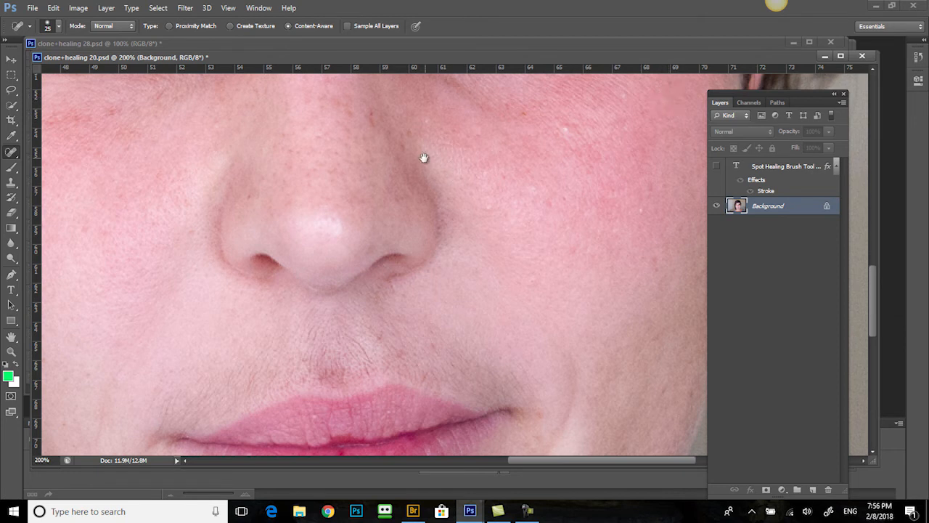
Remove the dark mole and the small red spot on the forehead with the Spot Healing Brush.
left_click_drag(429, 211, 474, 356)
left_click_drag(439, 196, 428, 354)
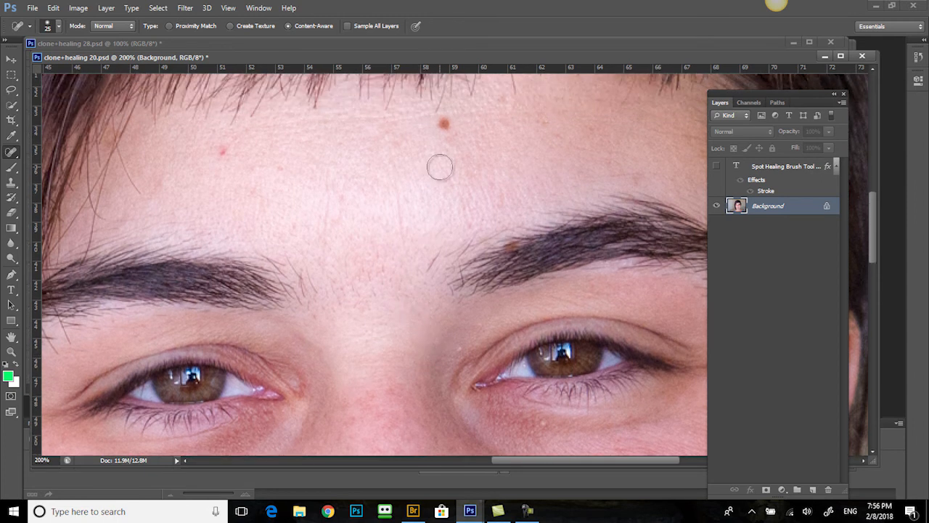
left_click(446, 128)
left_click(225, 151)
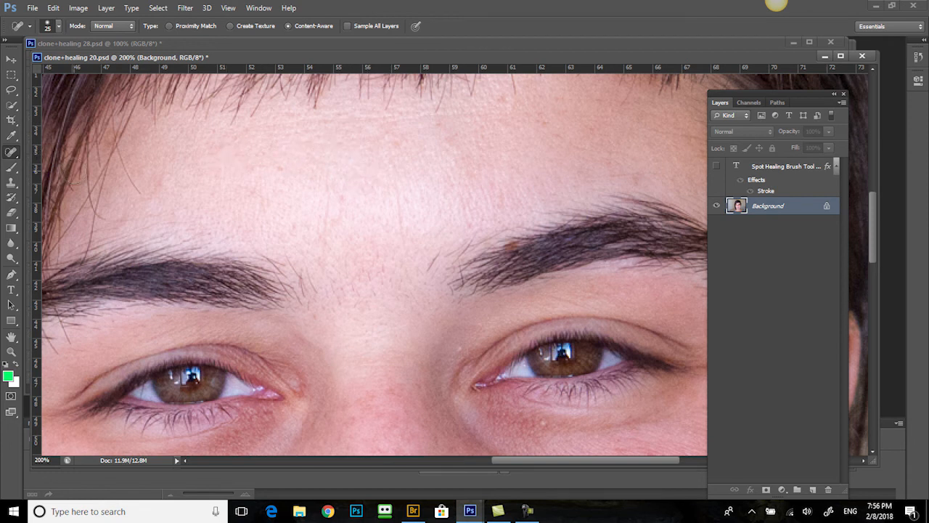
Switch to the Clone Stamp Tool and reduce its brush size to 8 px for the fine hairs between the eyebrows.
left_click(12, 184)
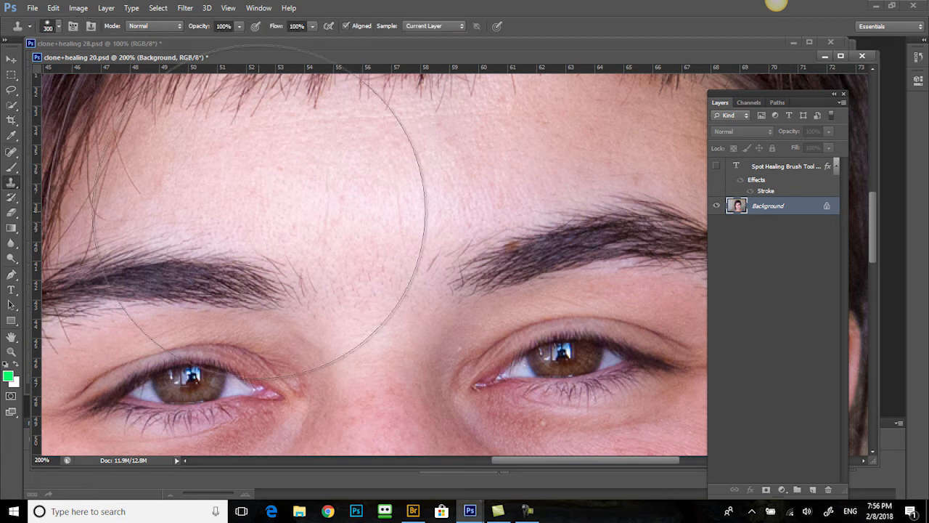
key("bracketleft")
key("bracketleft")
key("bracketleft")
key("bracketleft")
key("bracketleft")
key("bracketleft")
key("bracketleft")
key("bracketleft")
key("bracketleft")
key("bracketleft")
key("bracketleft")
key("bracketleft")
key("bracketleft")
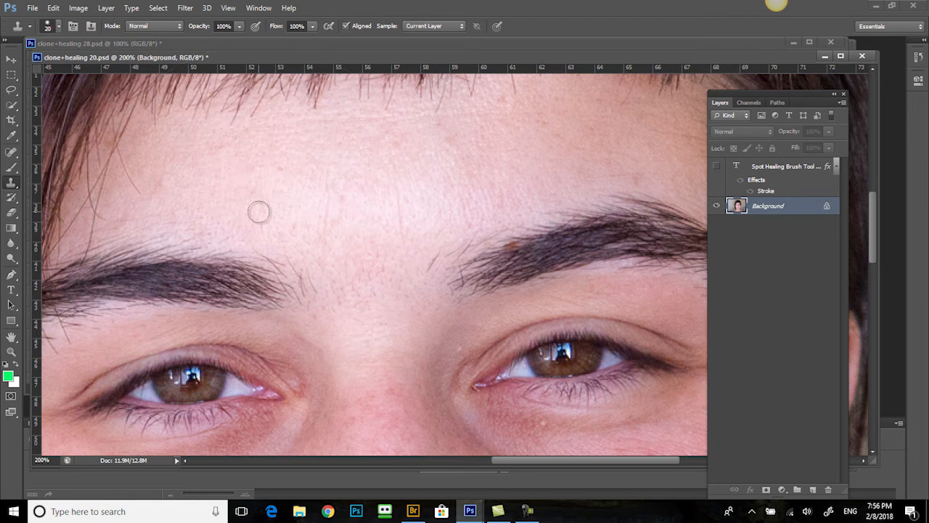
left_click(58, 27)
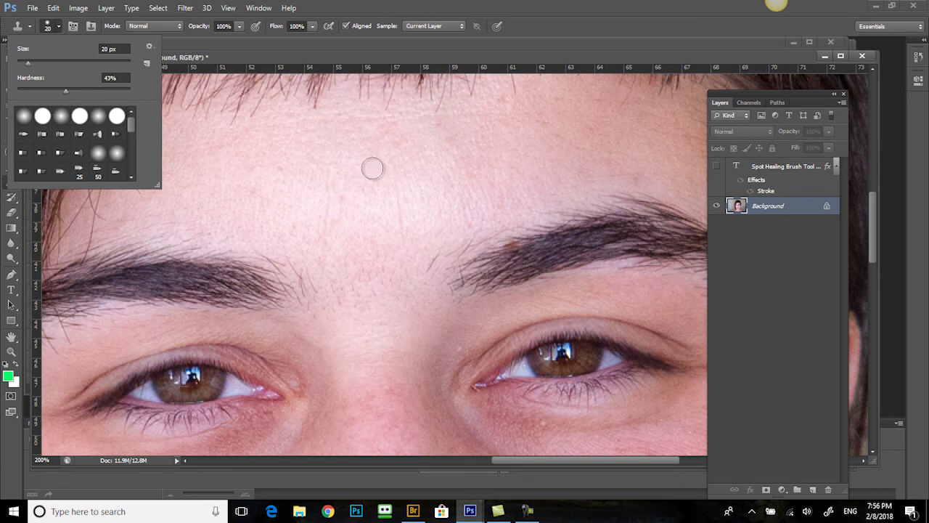
left_click(331, 176)
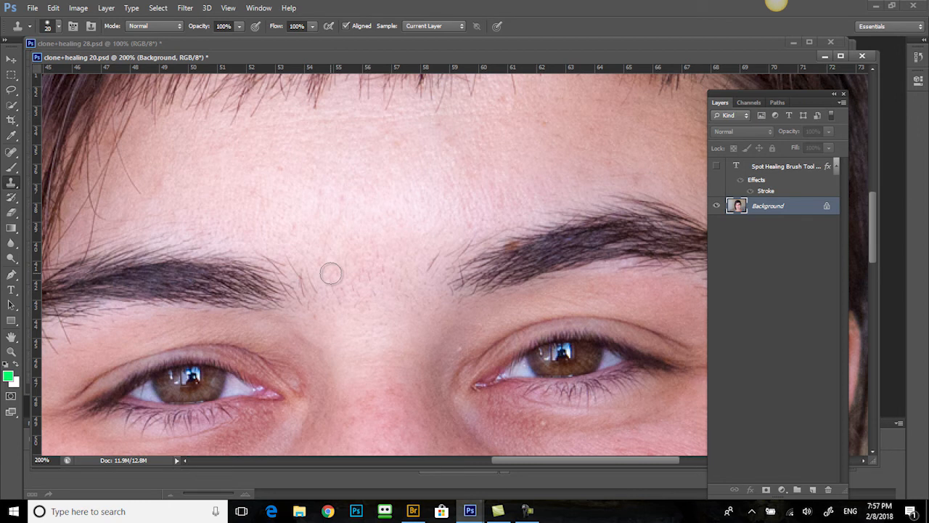
key("bracketright")
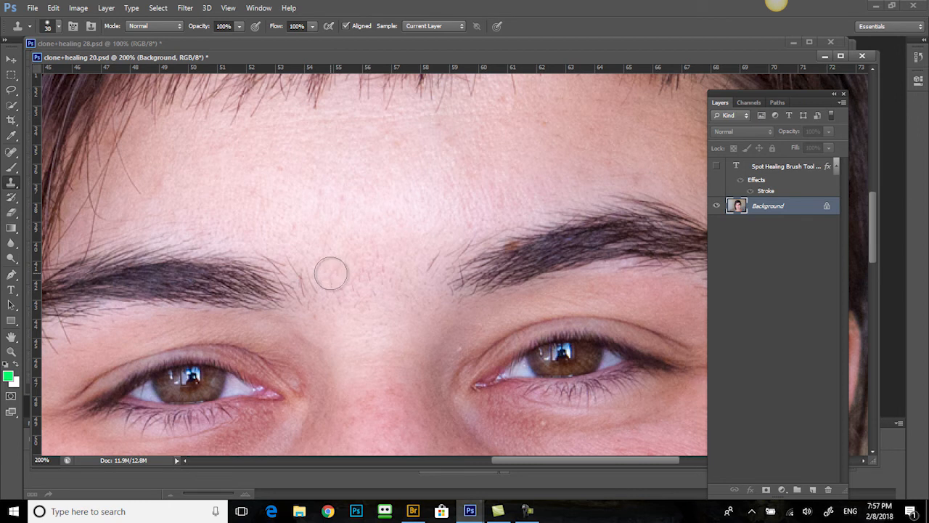
key("ctrl+plus")
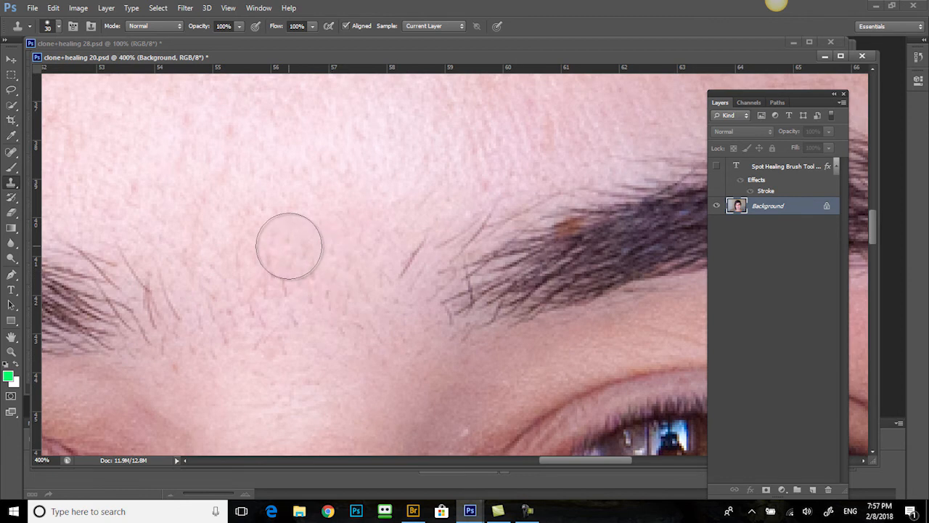
key("bracketleft")
key("bracketleft")
key("bracketleft")
key("bracketleft")
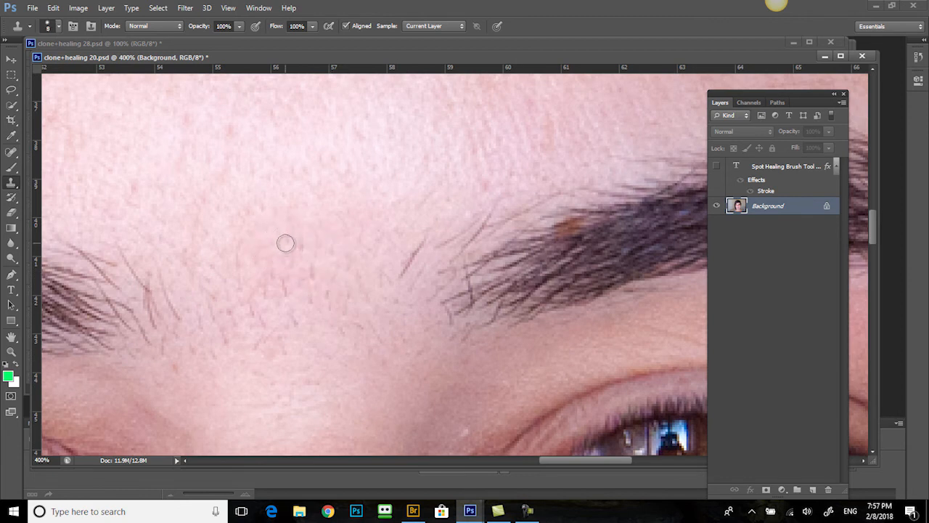
Clone nearby clean skin over the stray hairs at the inner ends of both eyebrows.
left_click(253, 274, "alt")
left_click(180, 312)
left_click(174, 303)
left_click(170, 293)
left_click(165, 277)
left_click(160, 267)
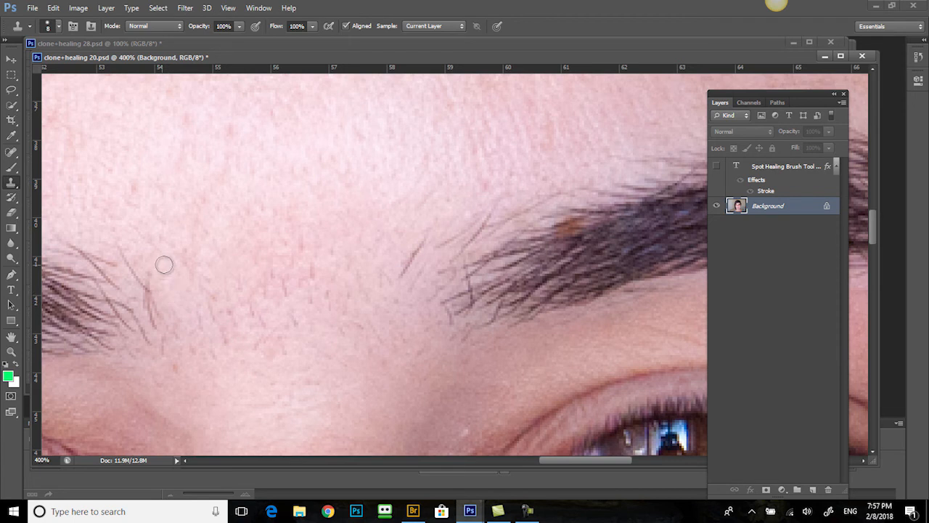
left_click(388, 258, "alt")
left_click_drag(402, 272, 411, 248)
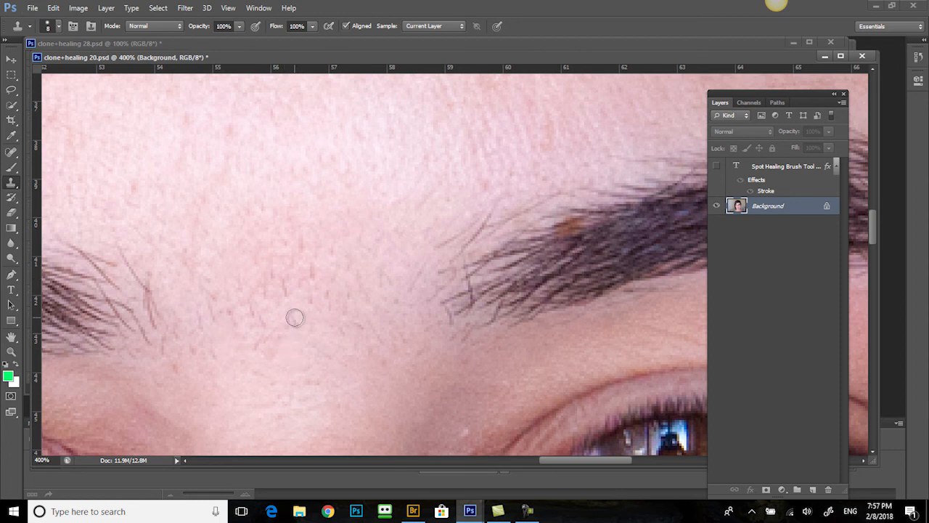
In clone+healing 28.psd, heal a cheek blemish and the bump on the nose with the Spot Healing Brush, using 50 px for the nose.
left_click(302, 43)
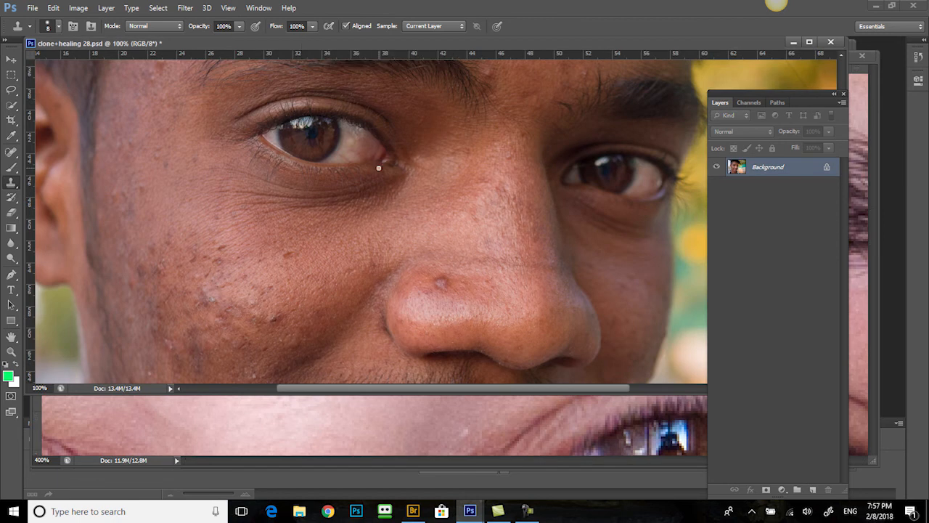
left_click(11, 153)
key("bracketright")
left_click_drag(285, 254, 296, 255)
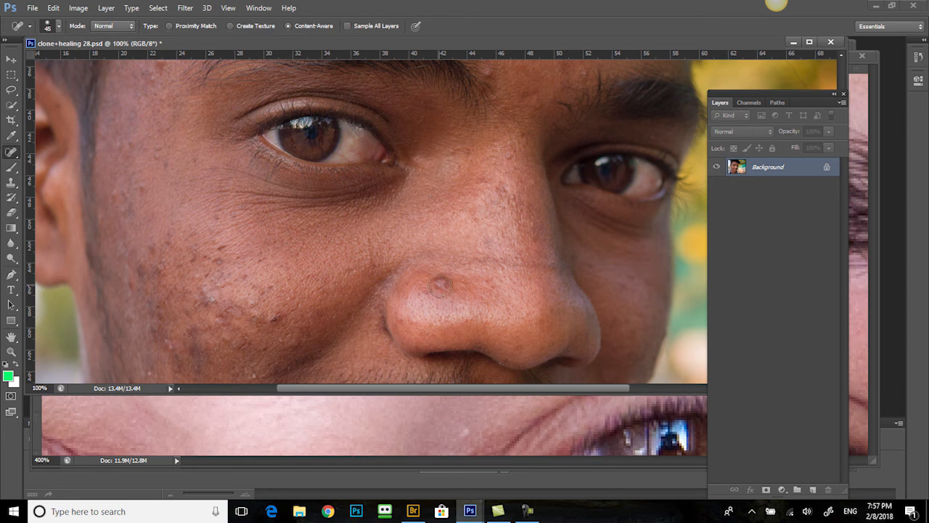
key("bracketright")
left_click(441, 284)
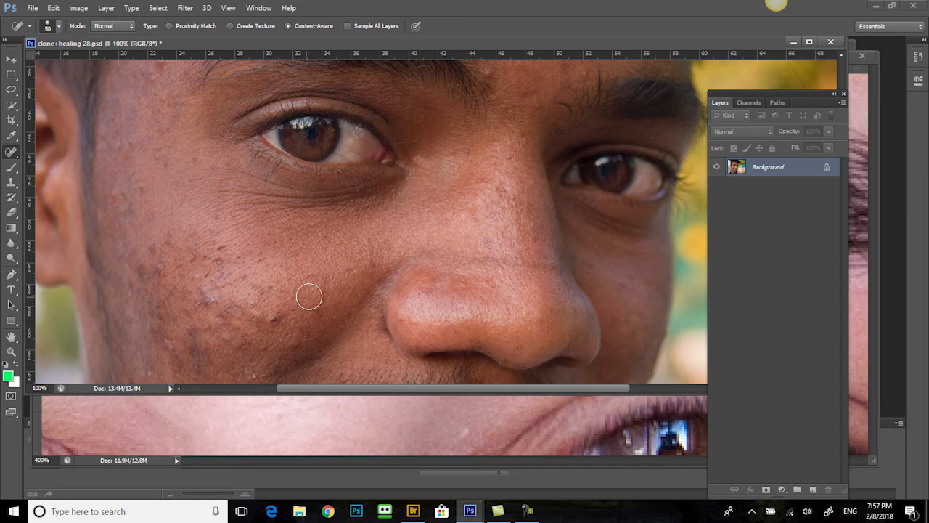
Heal the remaining blemishes across the cheek and a spot on the forehead between the eyebrows with the 50 px Spot Healing Brush.
left_click(277, 317)
left_click(267, 289)
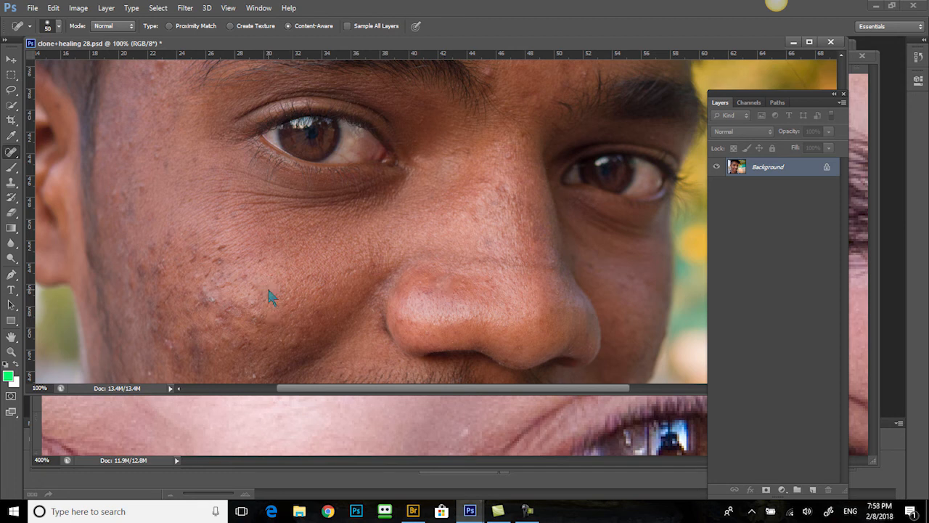
left_click(254, 286)
left_click(242, 277)
left_click(227, 255)
left_click(213, 221)
left_click_drag(556, 164, 508, 263)
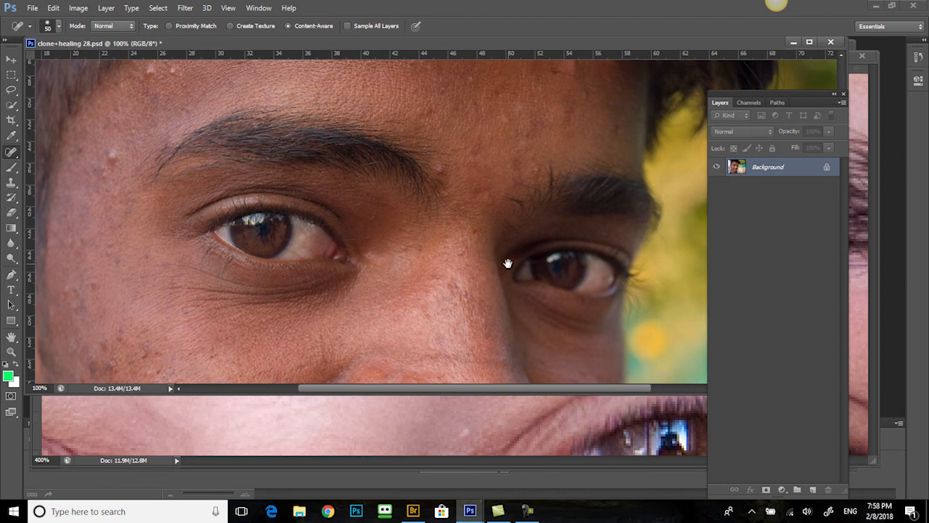
left_click(481, 140)
Zoom in on the inner end of the eyebrow and activate the Clone Stamp Tool for its stray hairs.
key("z")
left_click_drag(428, 166, 488, 195)
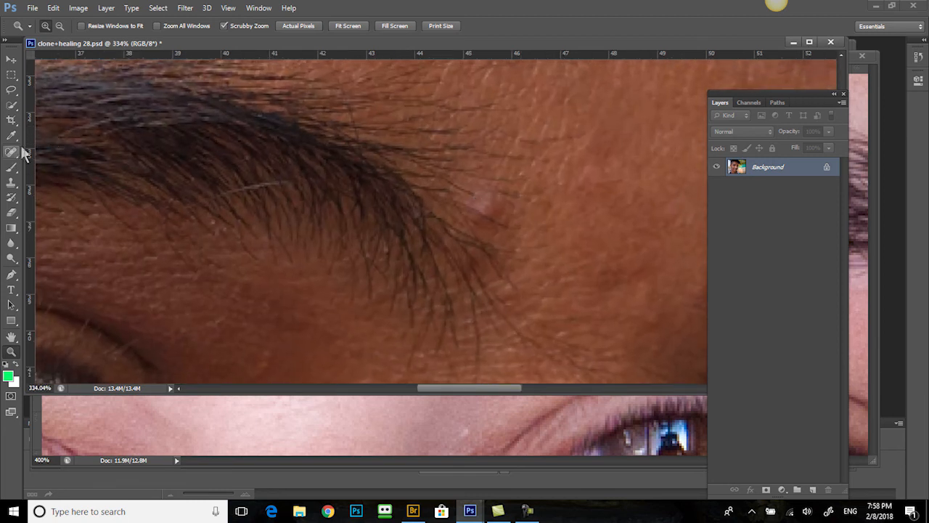
left_click(13, 181)
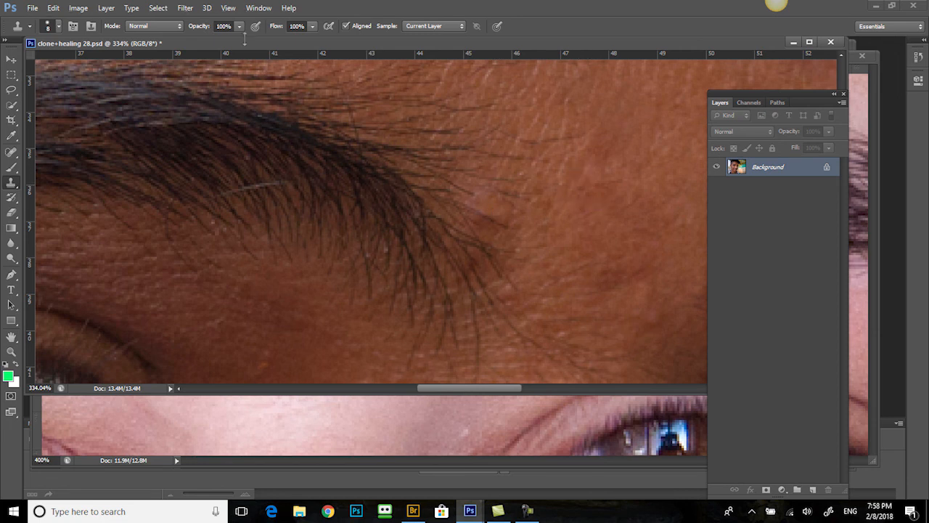
Switch to Introduction and course outline.psd and compare the portrait by toggling the visibility of the "after clone and healing" layer.
left_click(258, 9)
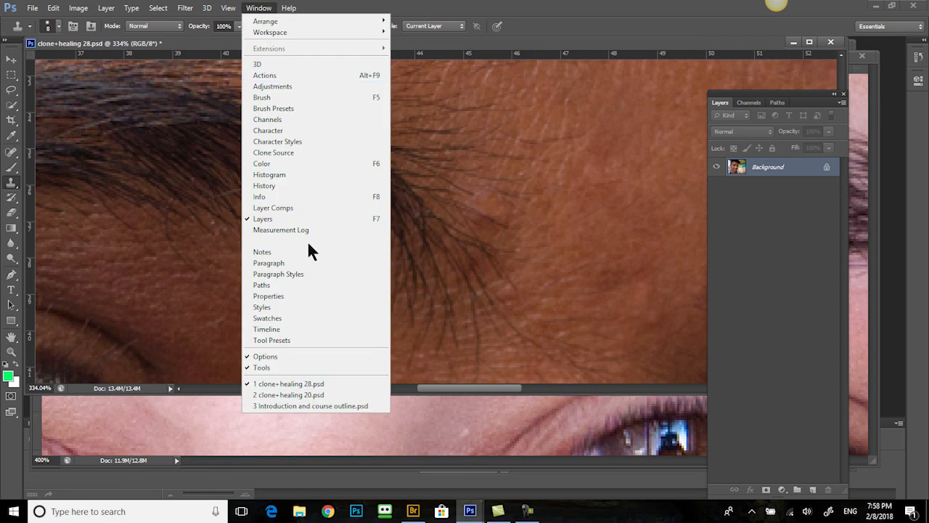
left_click(313, 406)
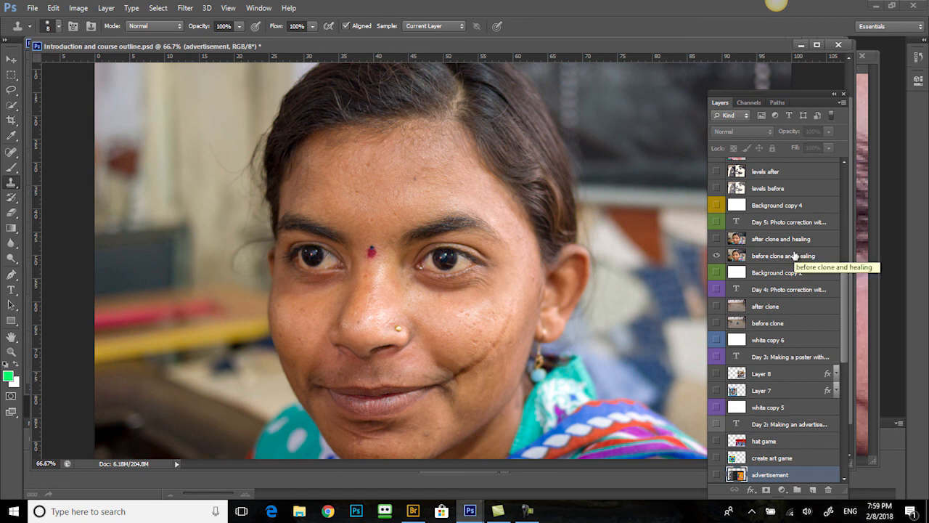
left_click(715, 239)
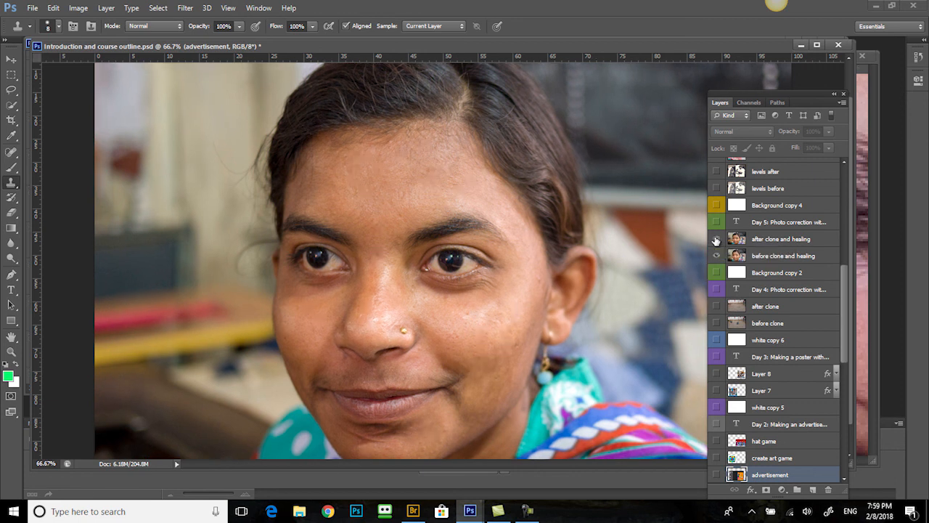
left_click(716, 241)
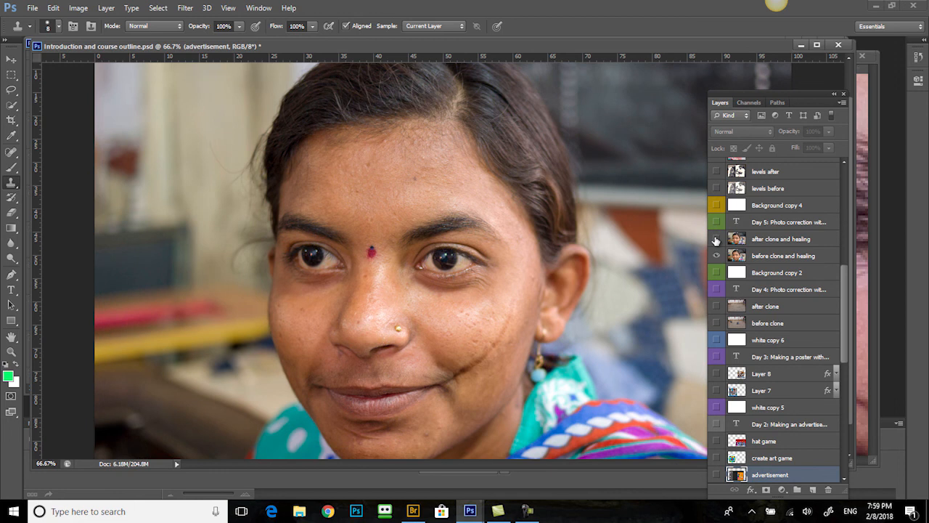
left_click(716, 240)
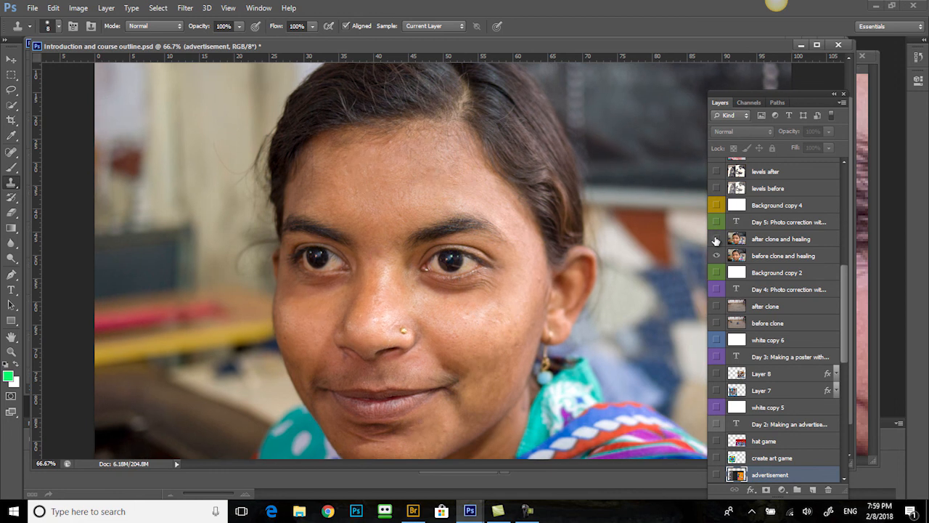
left_click(716, 240)
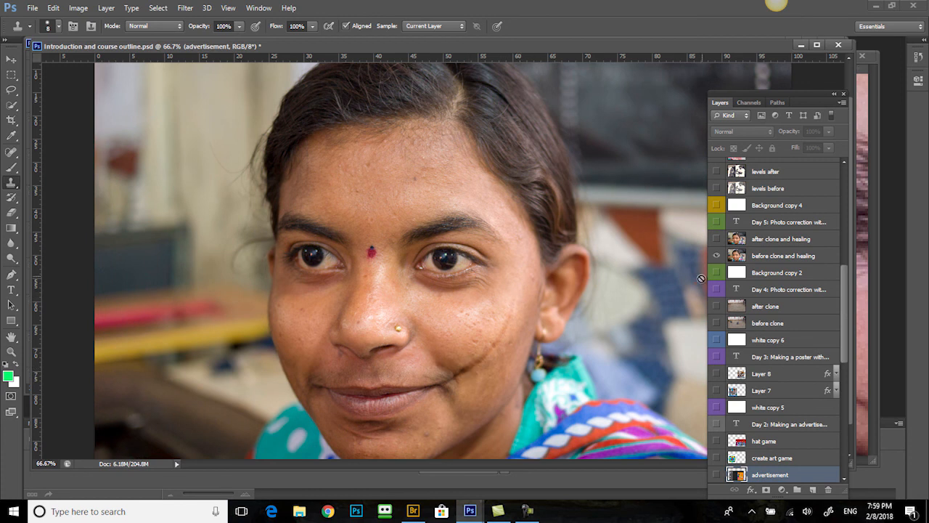
left_click(716, 240)
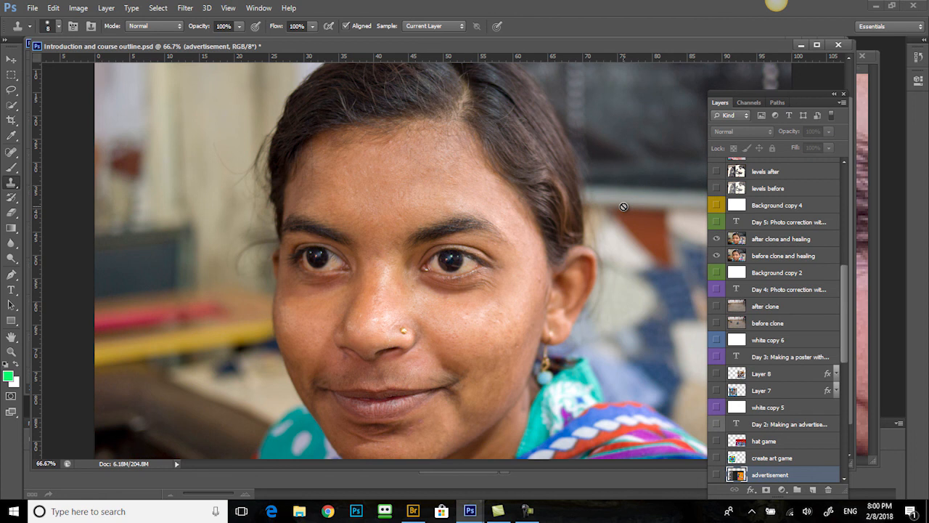
left_click(715, 242)
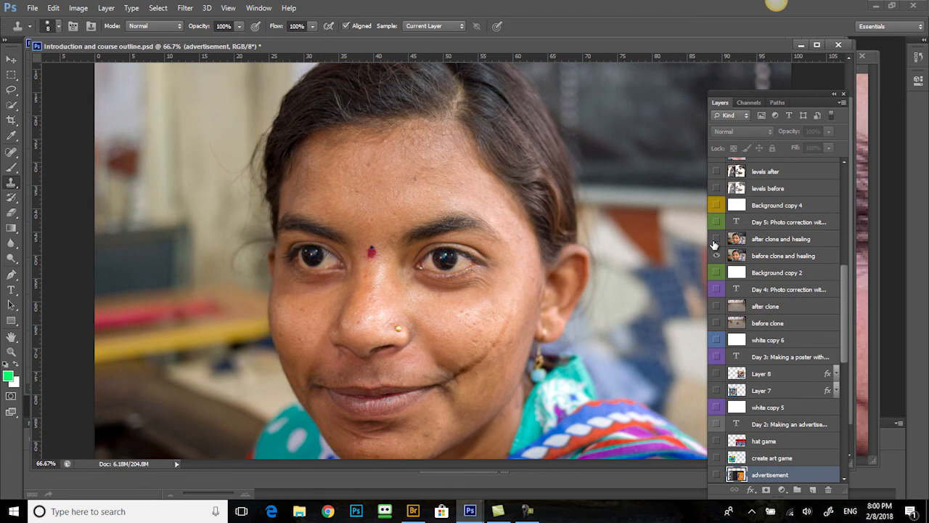
left_click(716, 241)
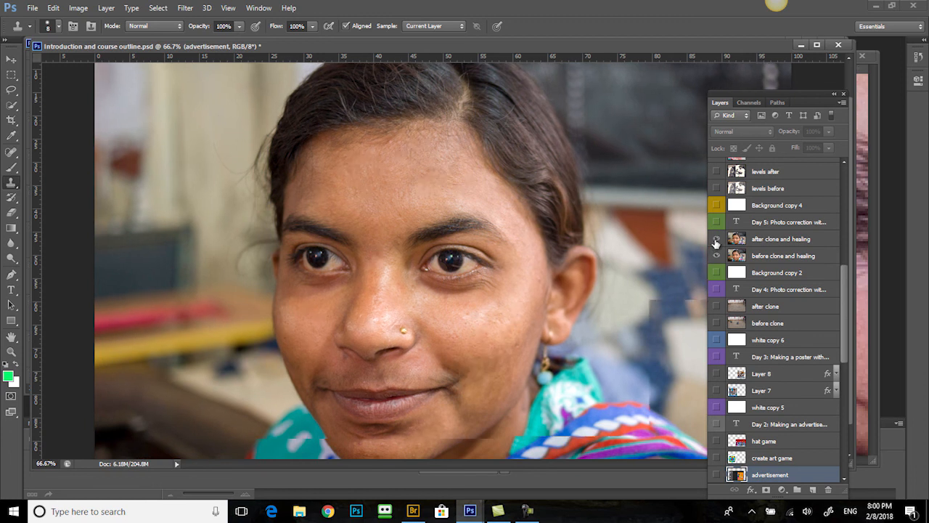